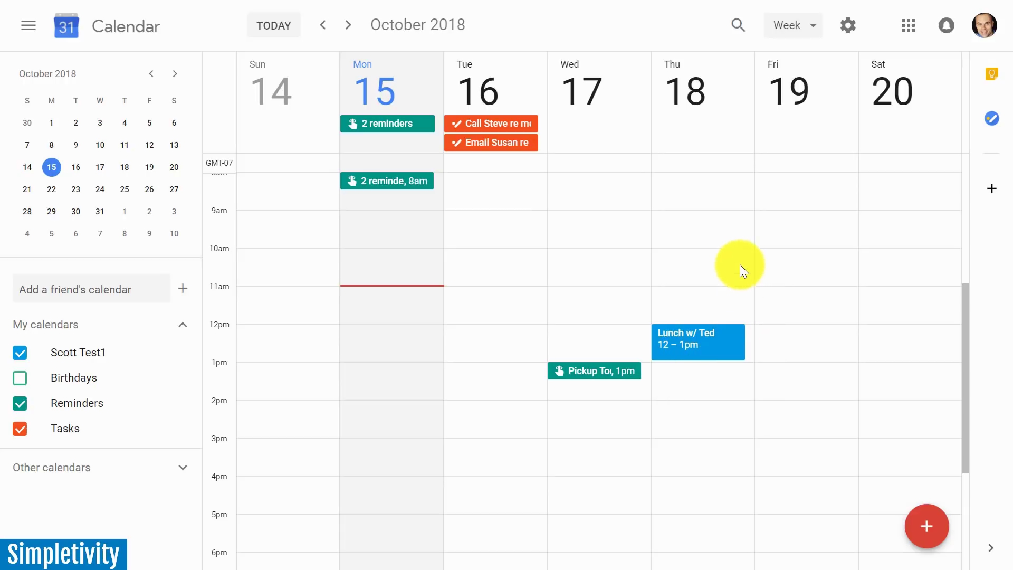
# - Open the Lunch w/ Ted event in the full editor, then leave without saving changes
pyautogui.click(715, 340)
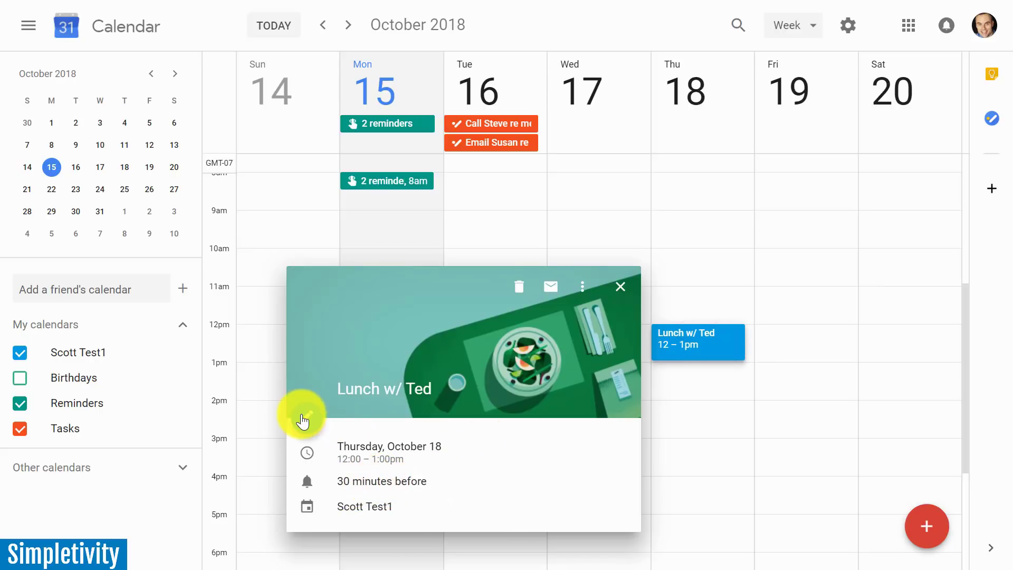
pyautogui.click(302, 420)
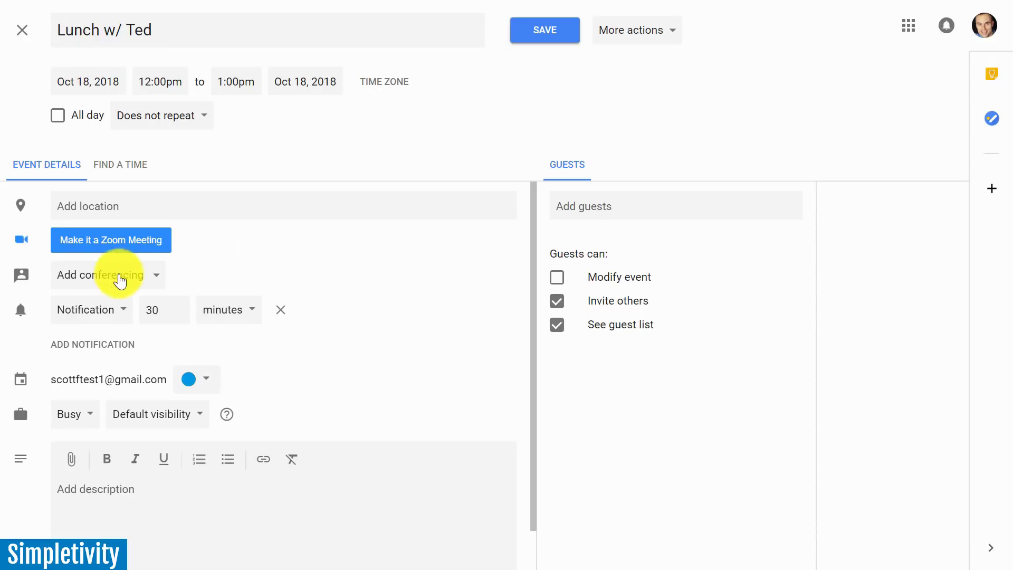
pyautogui.scroll(-1, 245, 344)
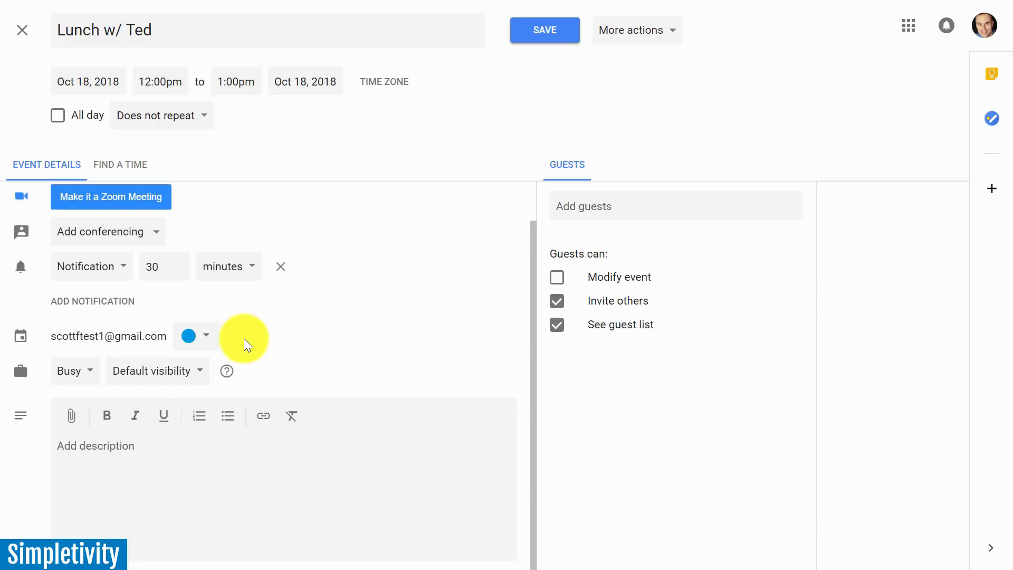
pyautogui.scroll(1, 246, 344)
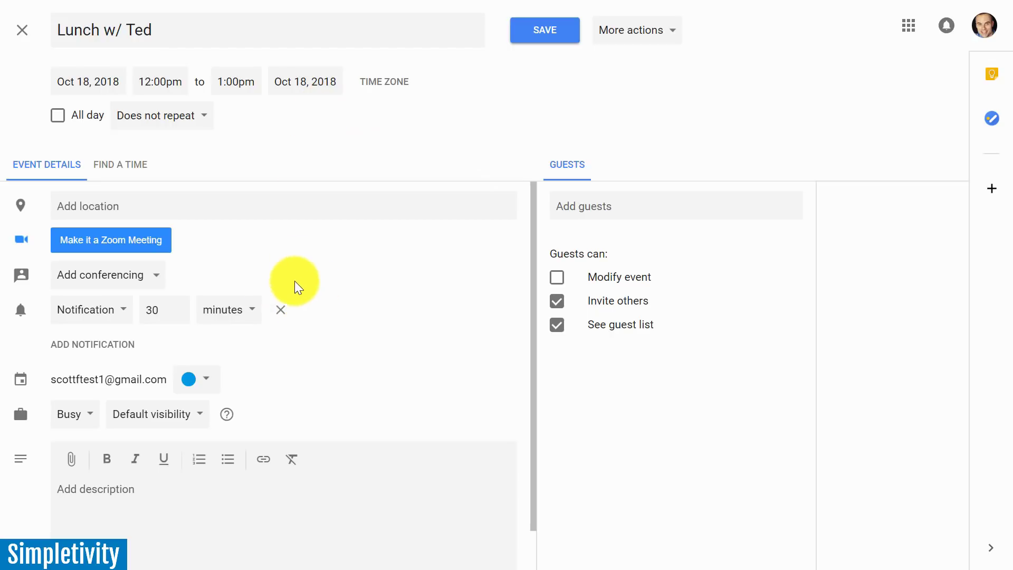
pyautogui.click(22, 30)
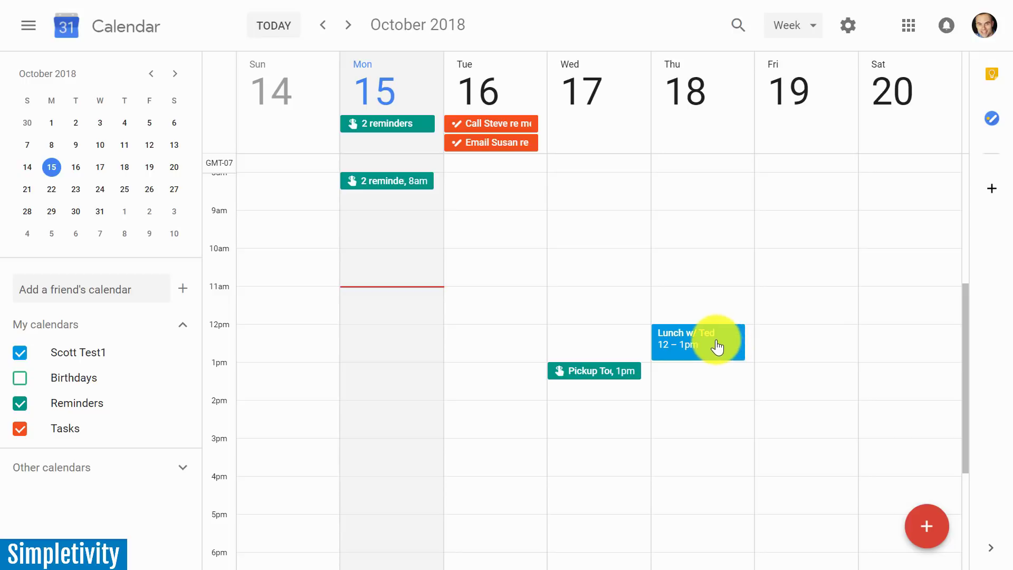
# - Mark Pickup Todd from school as done, then mark it not done from Monday's completed chip
pyautogui.click(598, 375)
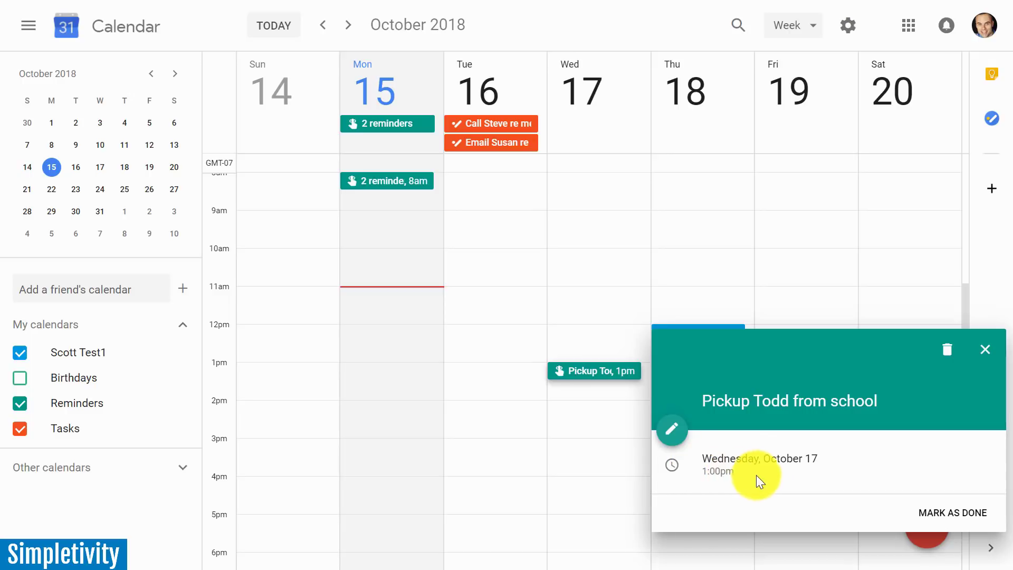
pyautogui.click(955, 513)
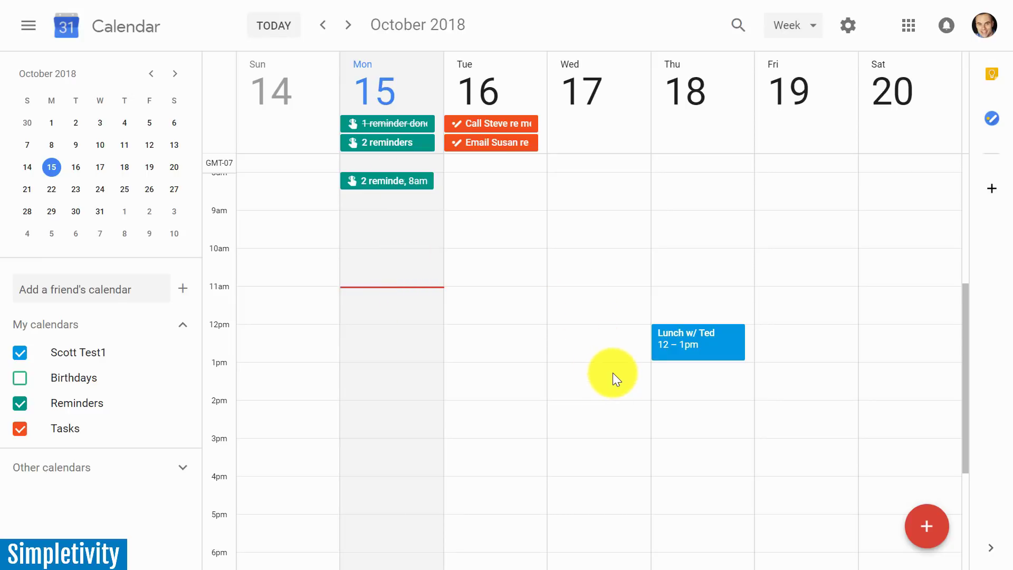
pyautogui.click(389, 127)
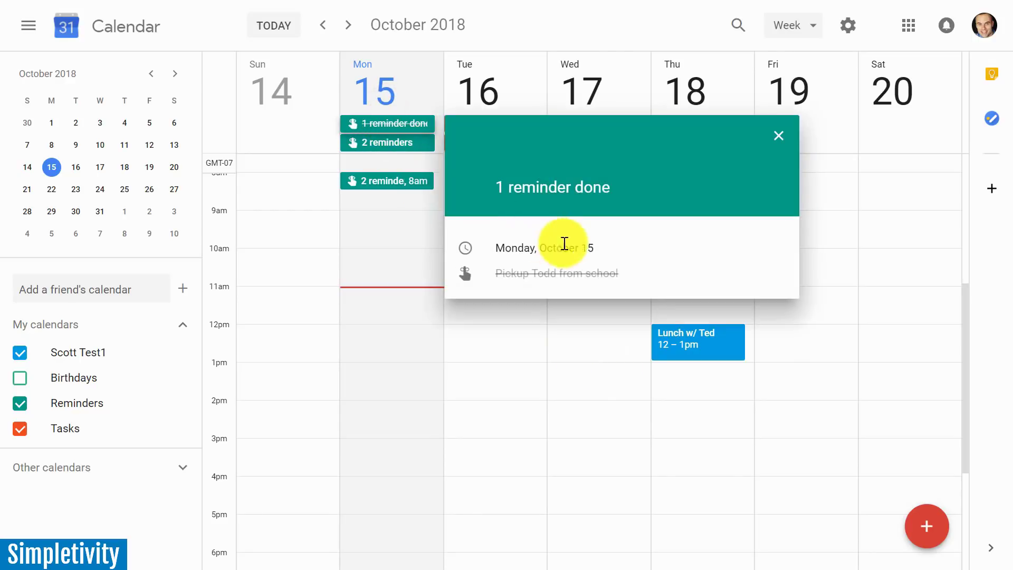
pyautogui.moveTo(538, 276)
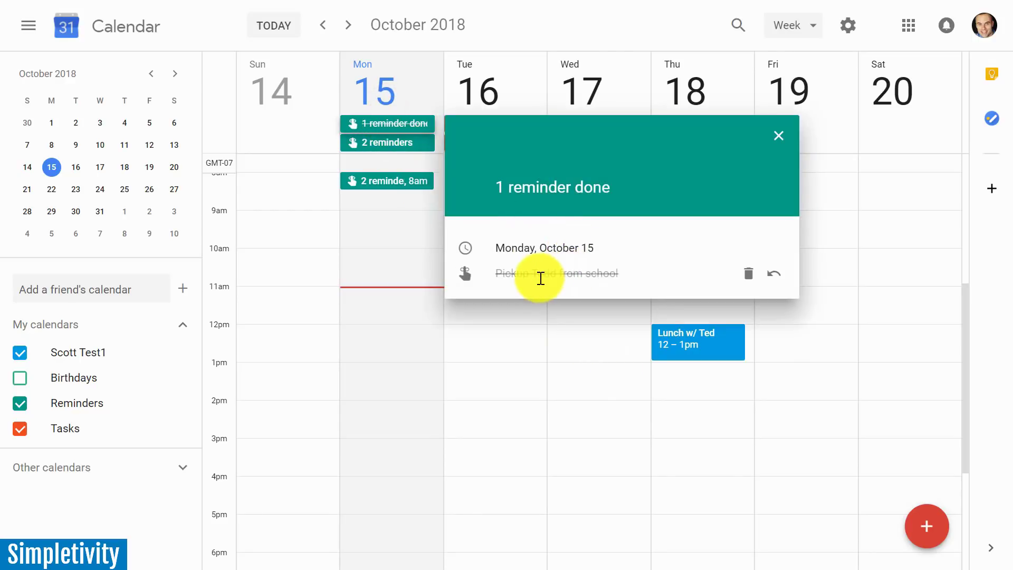
pyautogui.click(775, 276)
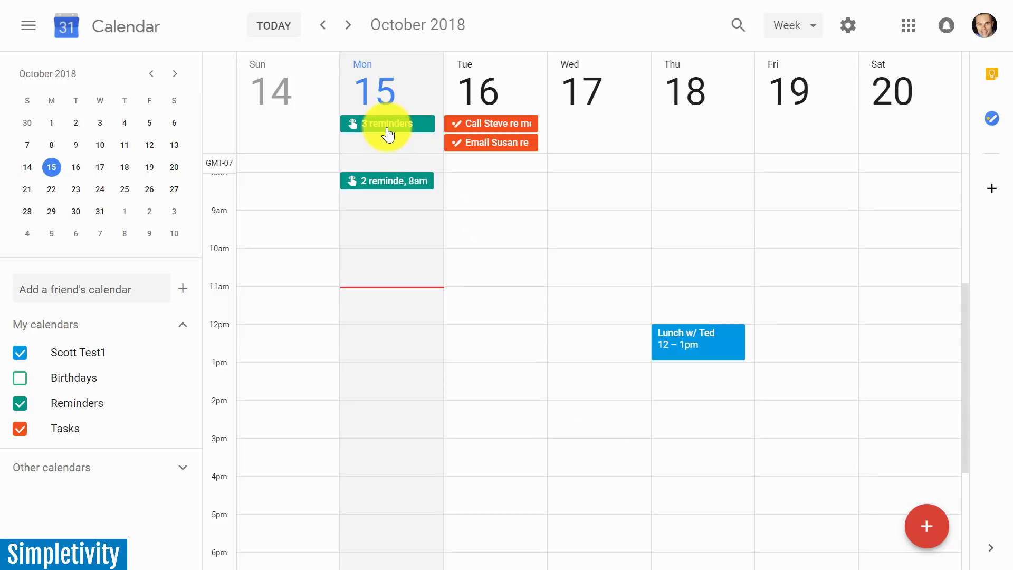
pyautogui.scroll(3, 526, 316)
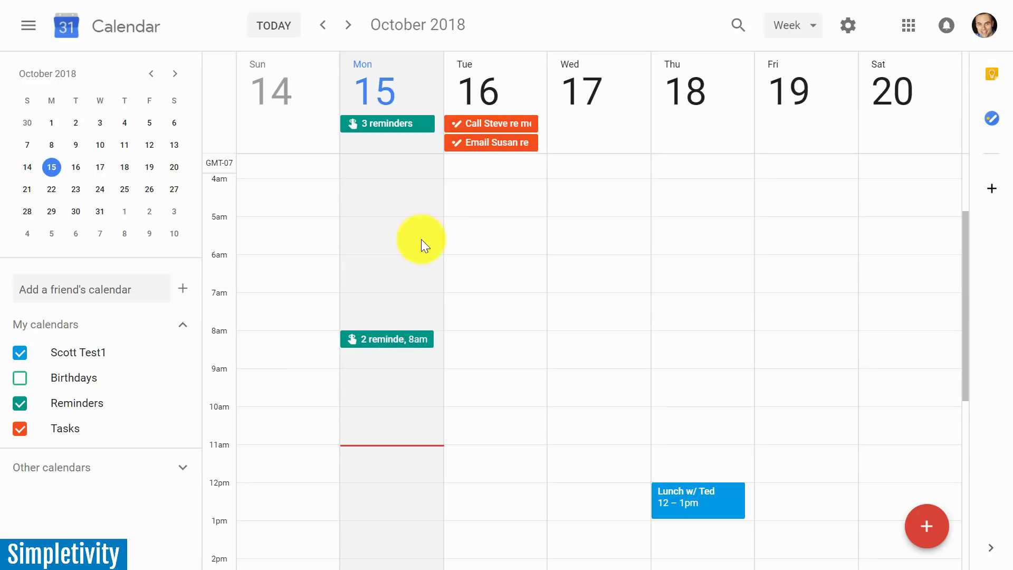
pyautogui.click(384, 126)
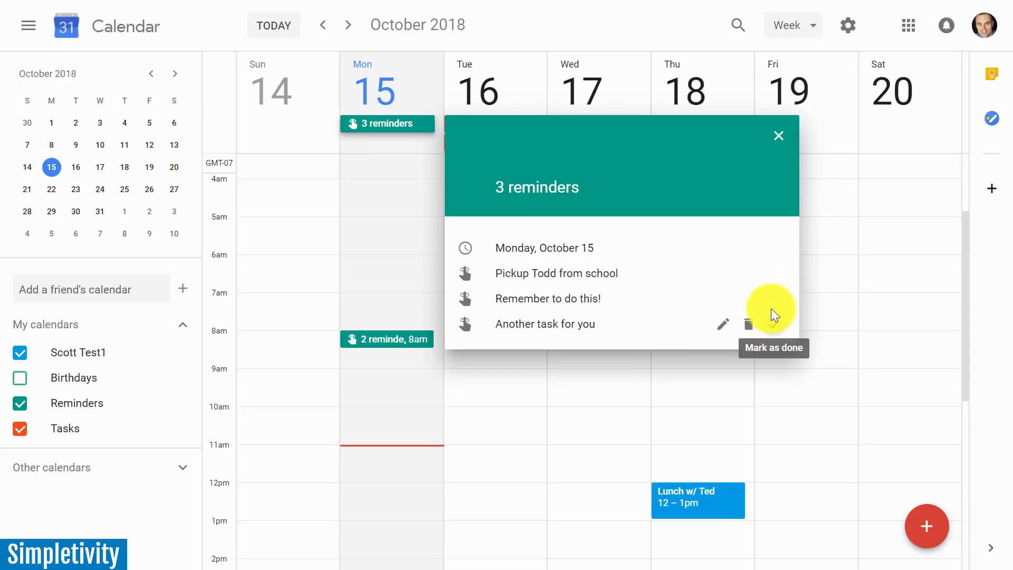
pyautogui.click(779, 135)
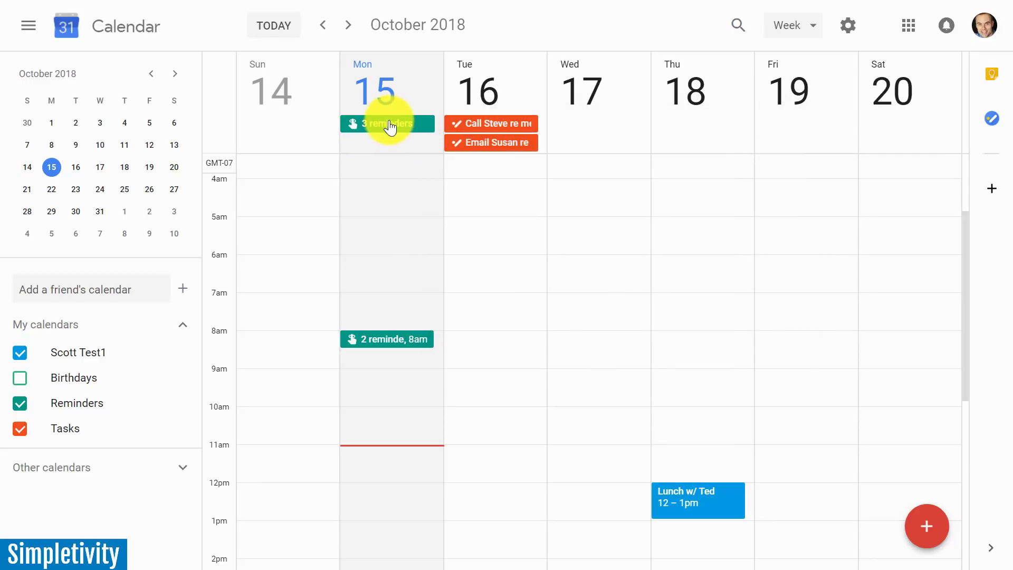
pyautogui.click(799, 25)
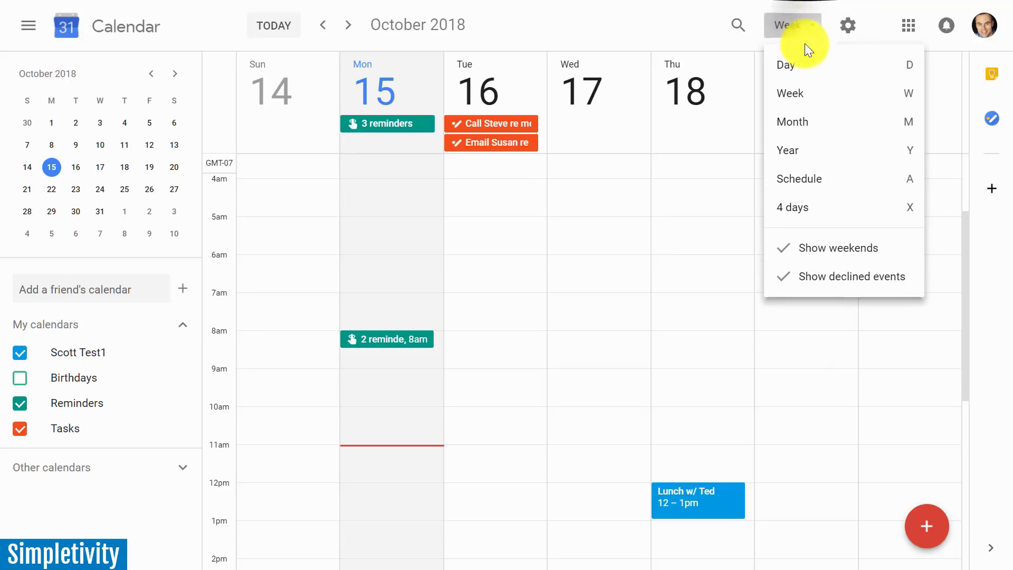
pyautogui.click(795, 66)
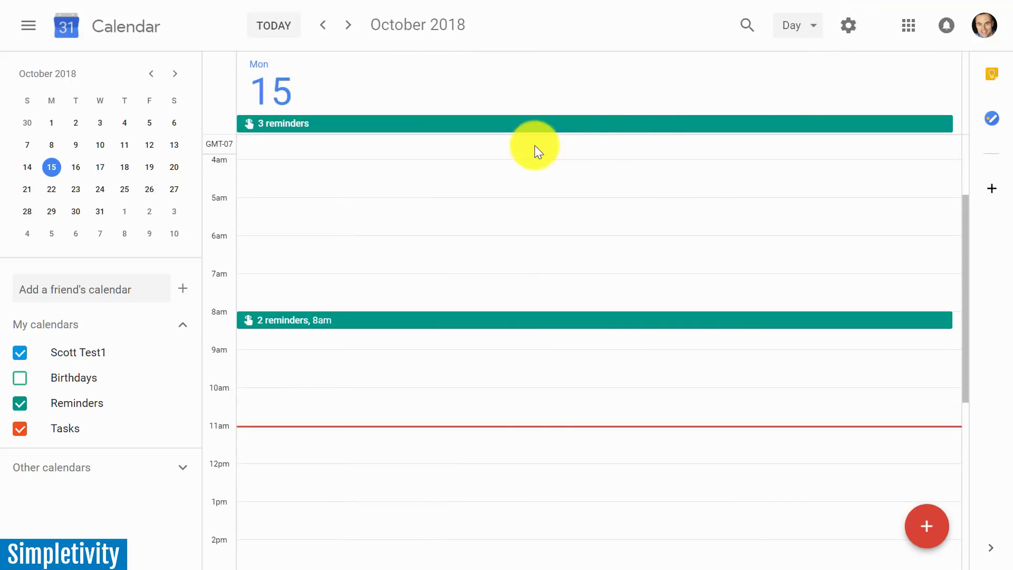
pyautogui.click(343, 124)
pyautogui.click(663, 135)
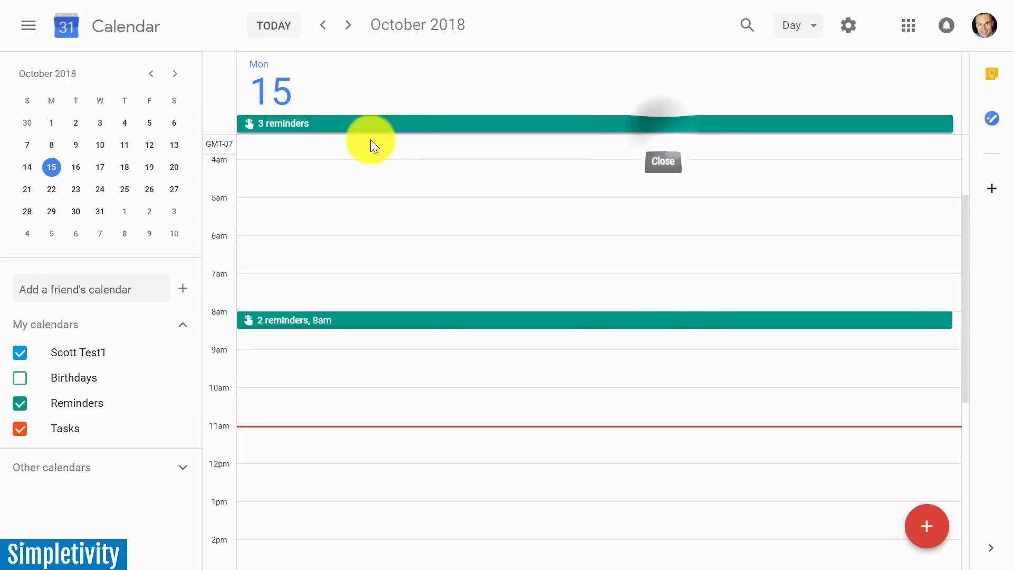
pyautogui.click(812, 29)
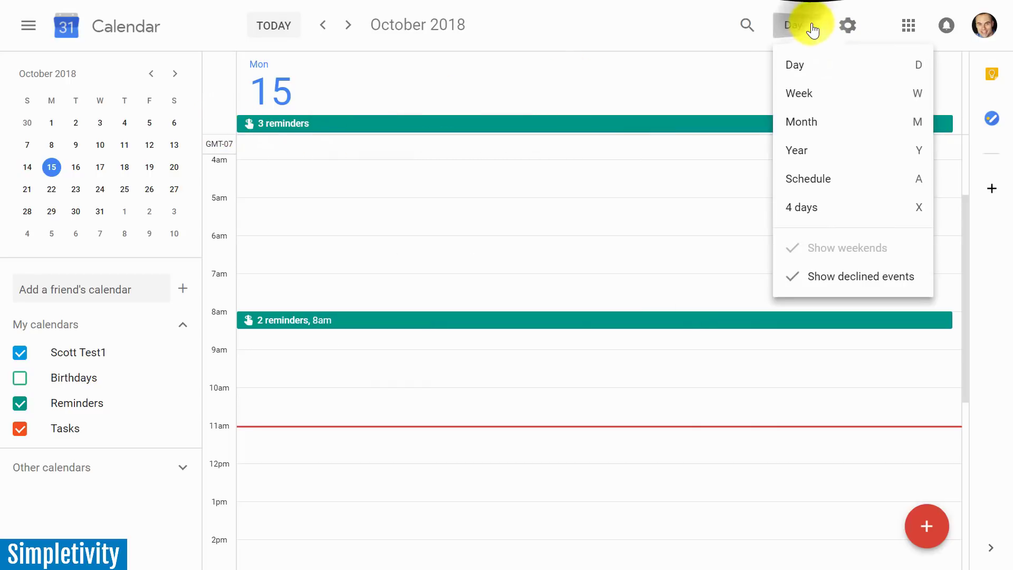
pyautogui.press('w')
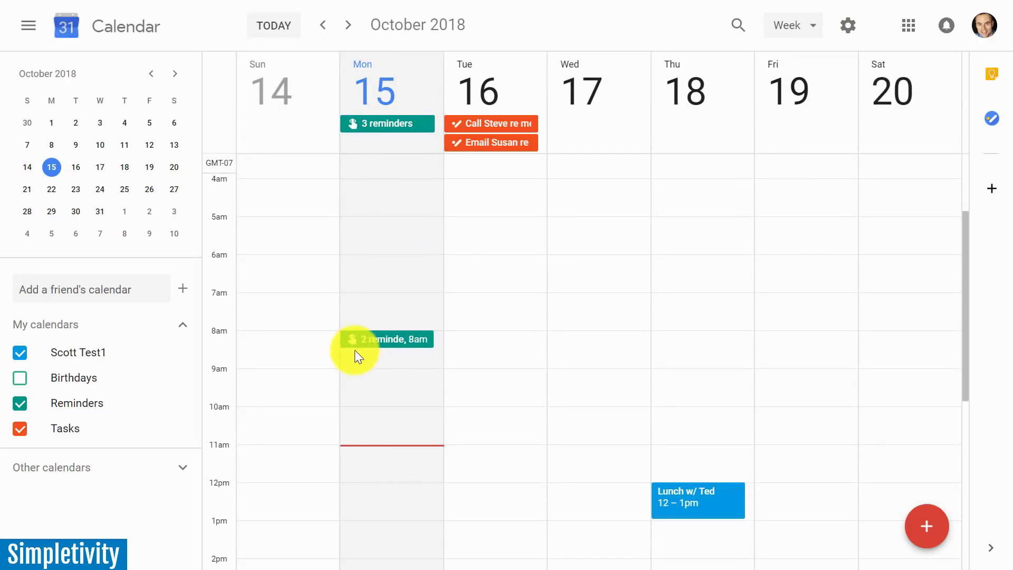
# - View the details of Monday's two 8am reminders, then close them
pyautogui.click(387, 347)
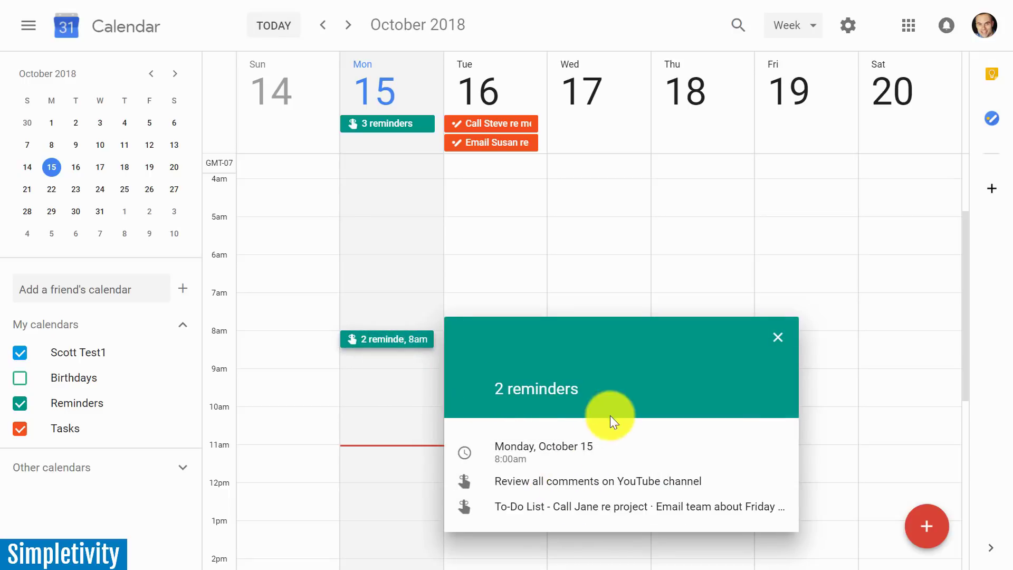
pyautogui.click(777, 338)
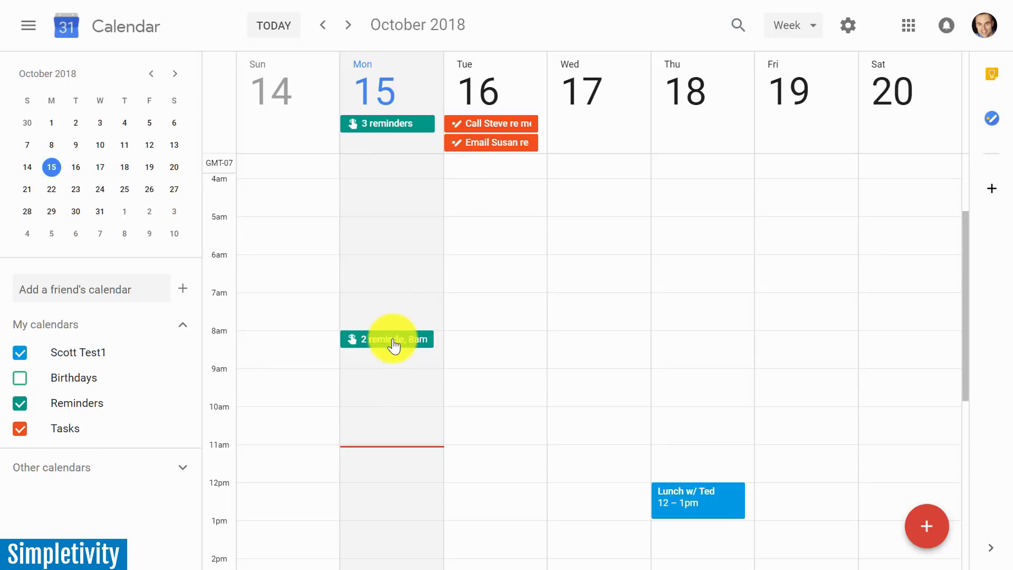
# - Change the Email Susan re proposal task's date to October 17 and save it
pyautogui.click(501, 144)
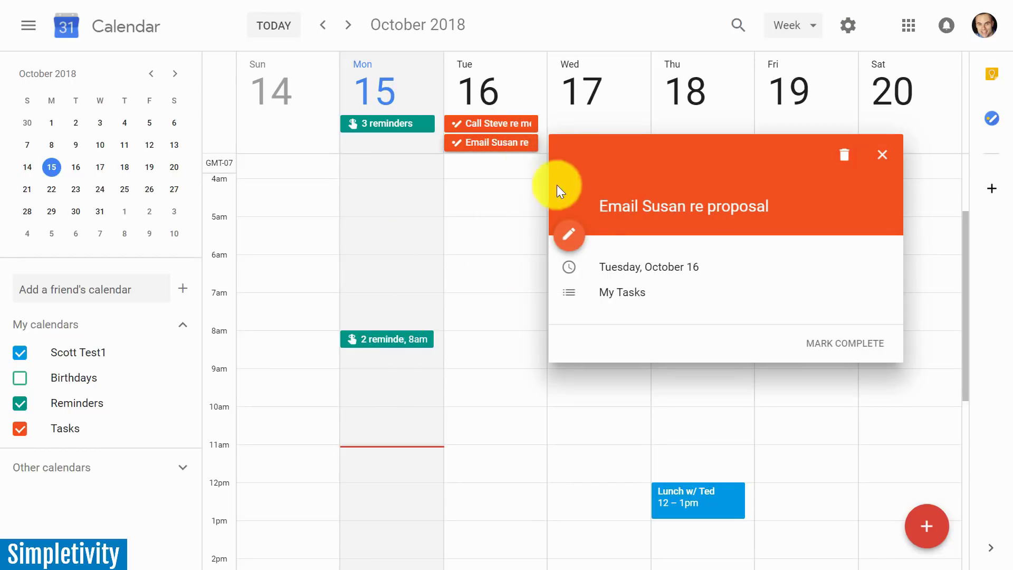
pyautogui.click(564, 235)
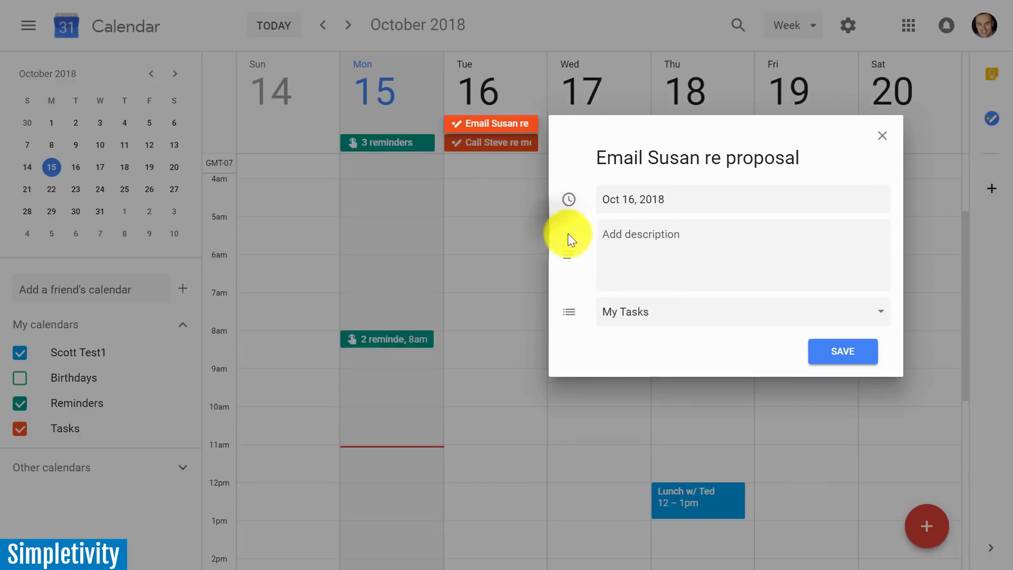
pyautogui.click(677, 198)
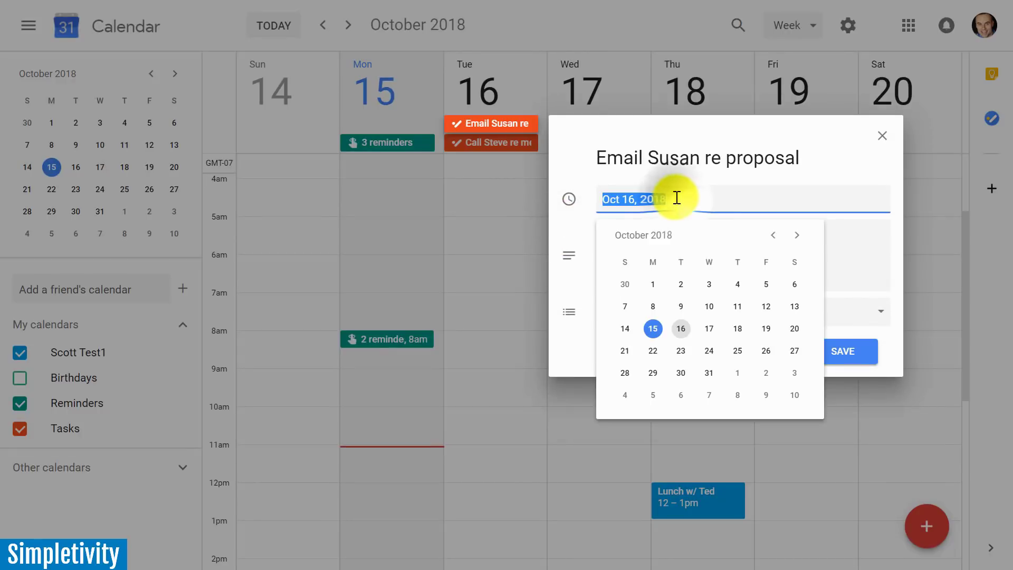
pyautogui.click(707, 329)
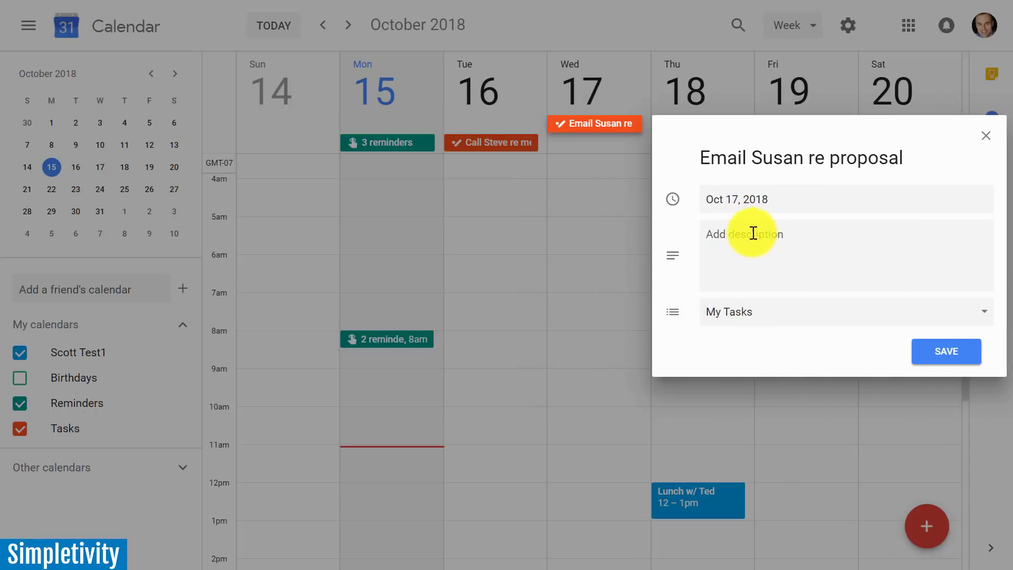
pyautogui.click(946, 351)
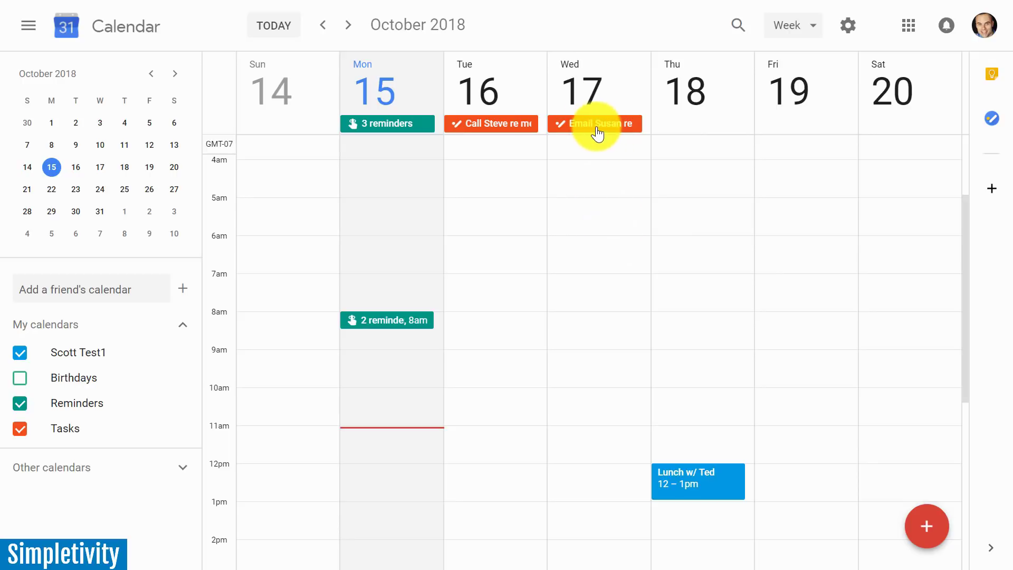
# - Try dragging the Email Susan task to another day in the week grid
pyautogui.scroll(-6, 590, 261)
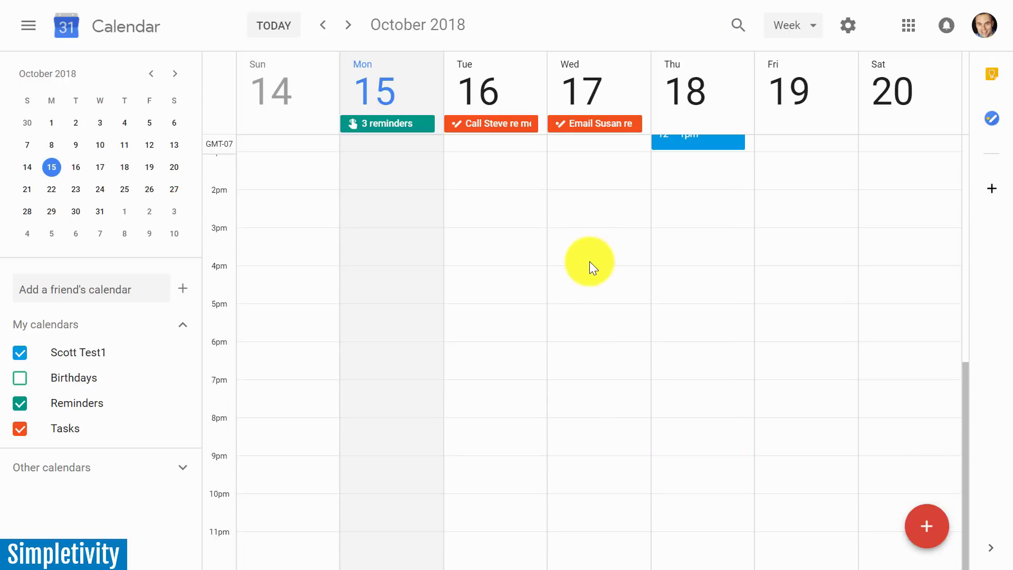
pyautogui.scroll(6, 590, 262)
pyautogui.scroll(-2, 590, 261)
pyautogui.scroll(2, 590, 261)
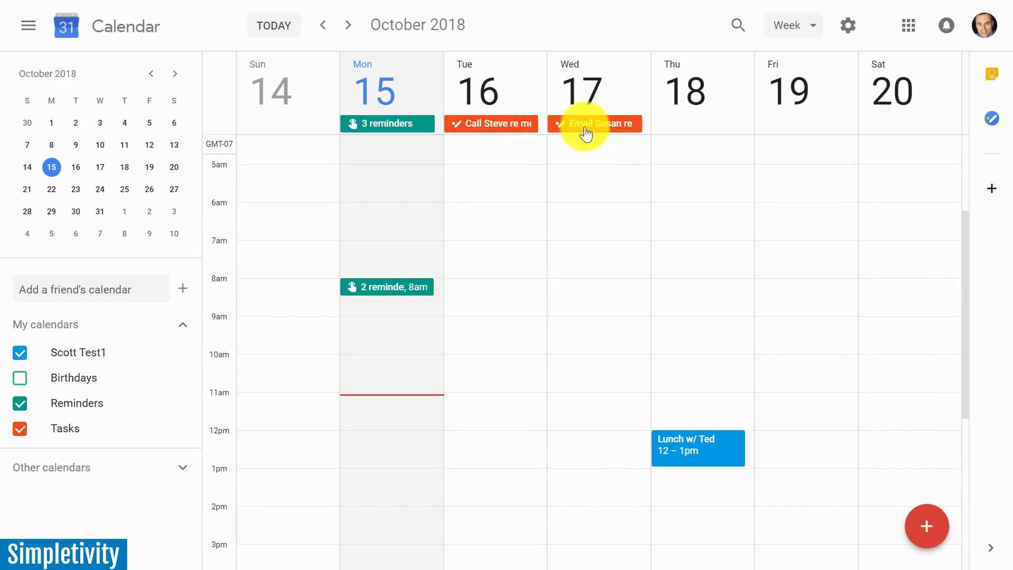
pyautogui.moveTo(593, 125)
pyautogui.mouseDown()
pyautogui.moveTo(707, 128)
pyautogui.moveTo(597, 129)
pyautogui.mouseUp()
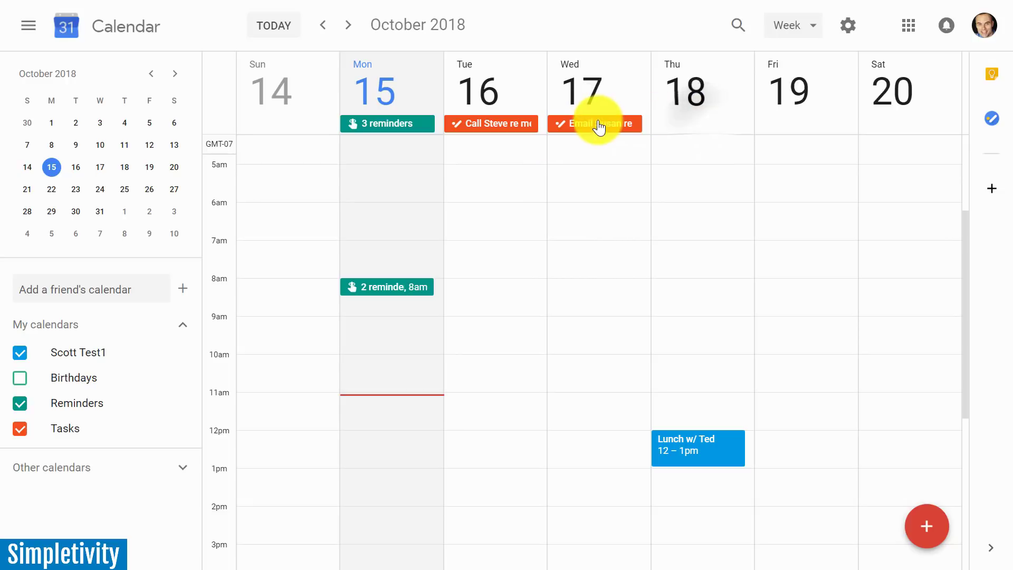
# - Show the My Tasks list and delete its empty untitled task
pyautogui.click(992, 124)
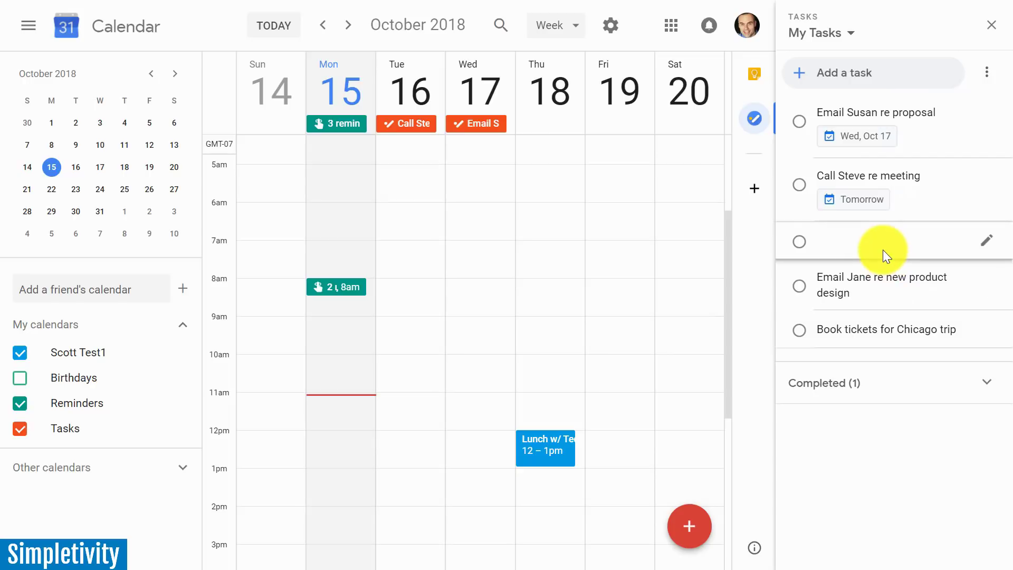
pyautogui.click(986, 241)
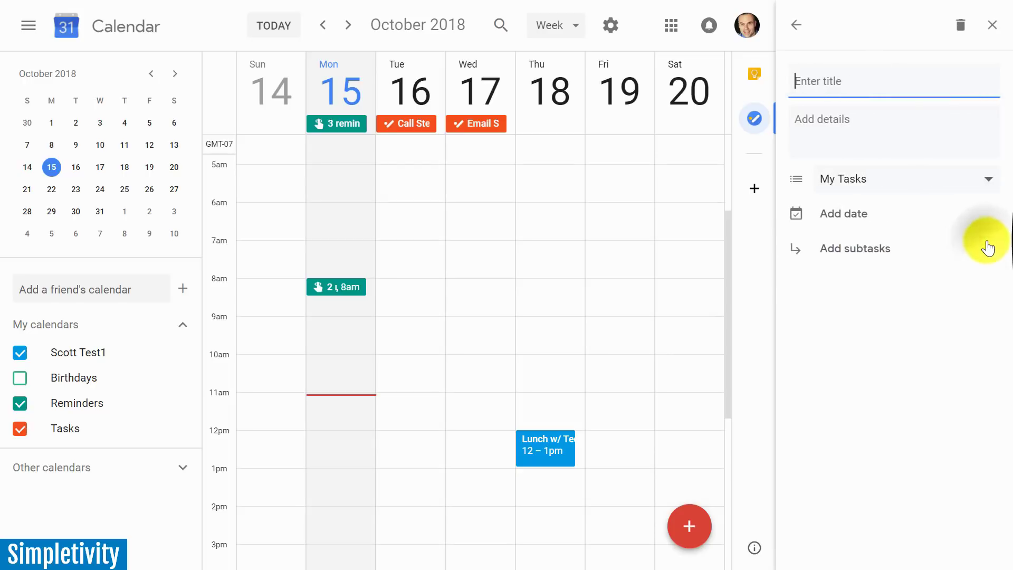
pyautogui.click(956, 29)
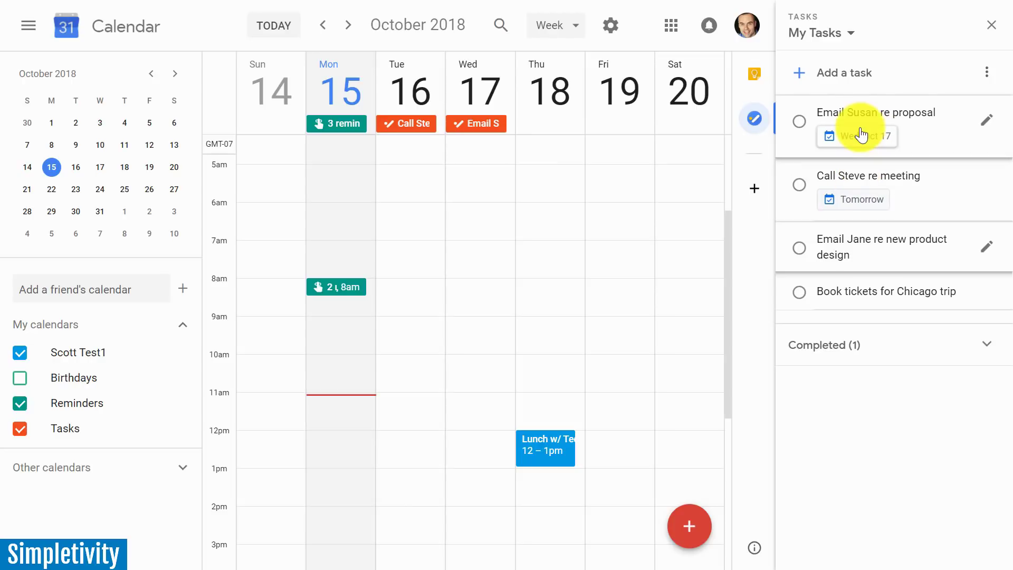
# - Mark Wednesday's Email Susan re proposal task complete, verify it under Completed, then collapse that list
pyautogui.click(480, 130)
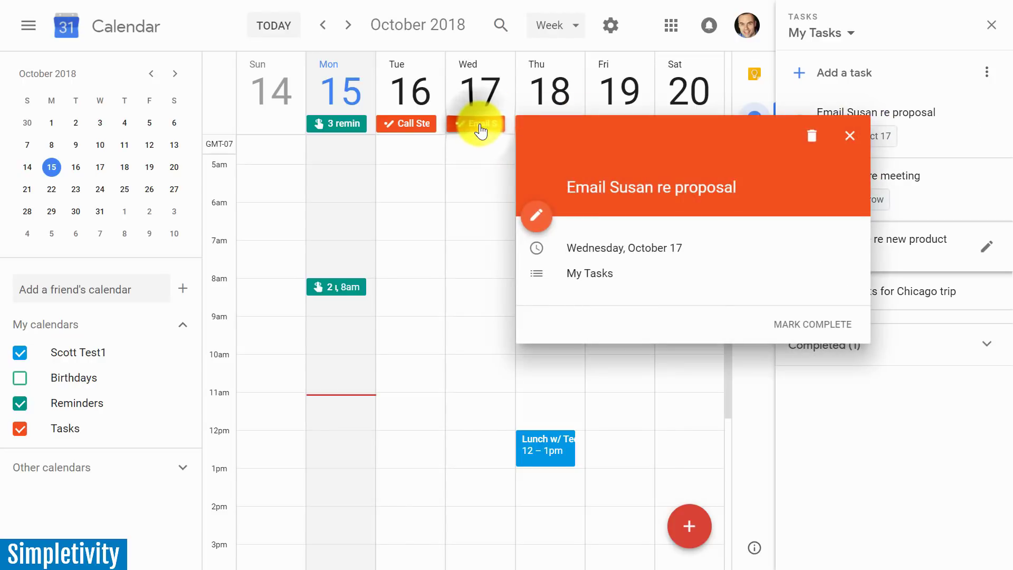
pyautogui.click(802, 330)
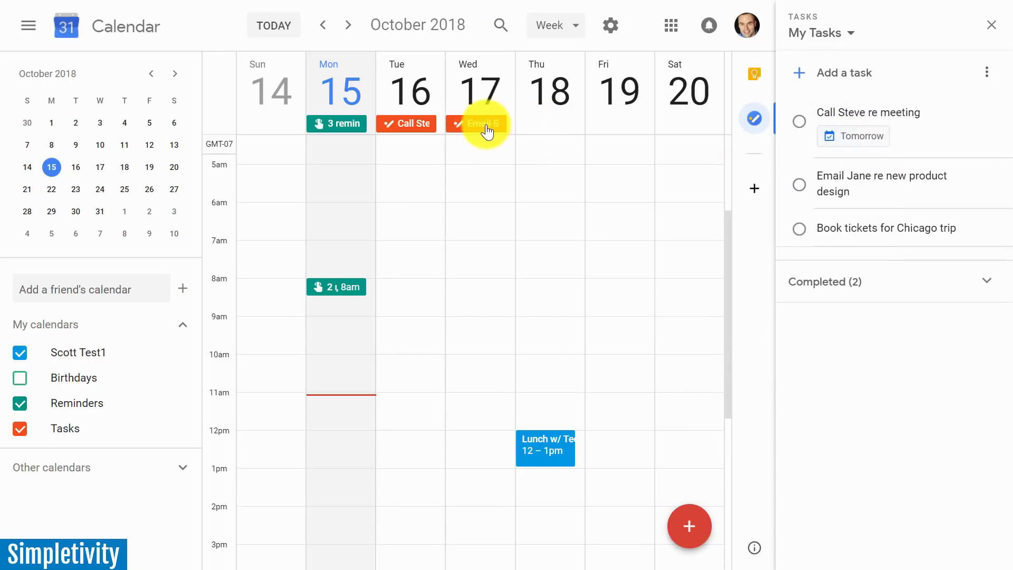
pyautogui.click(989, 285)
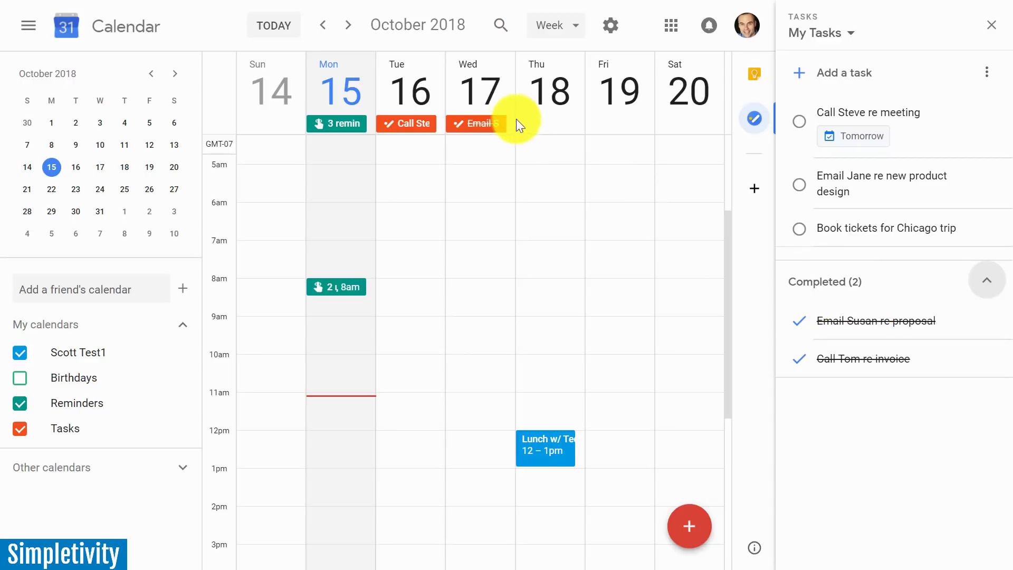
pyautogui.click(490, 126)
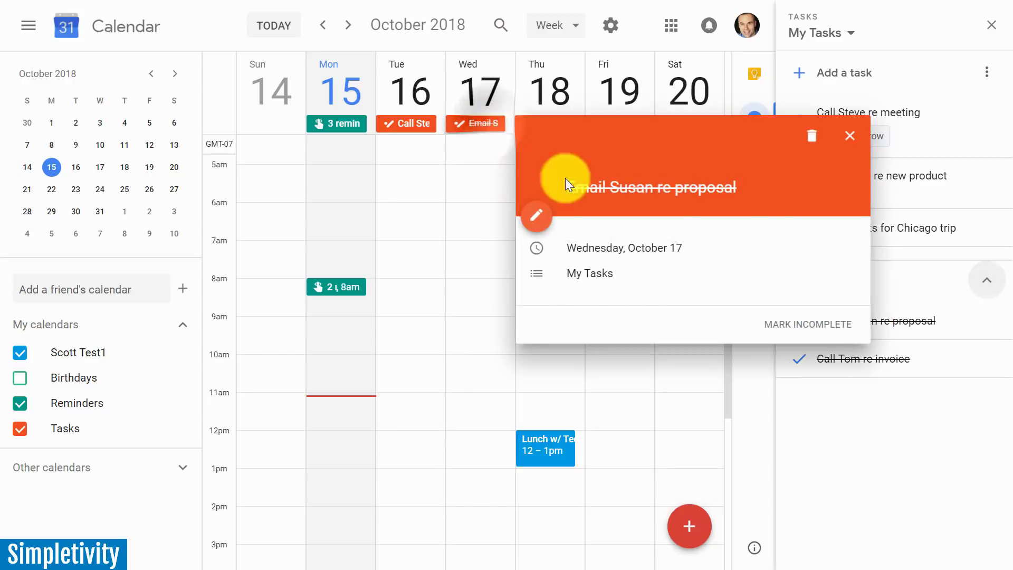
pyautogui.click(852, 137)
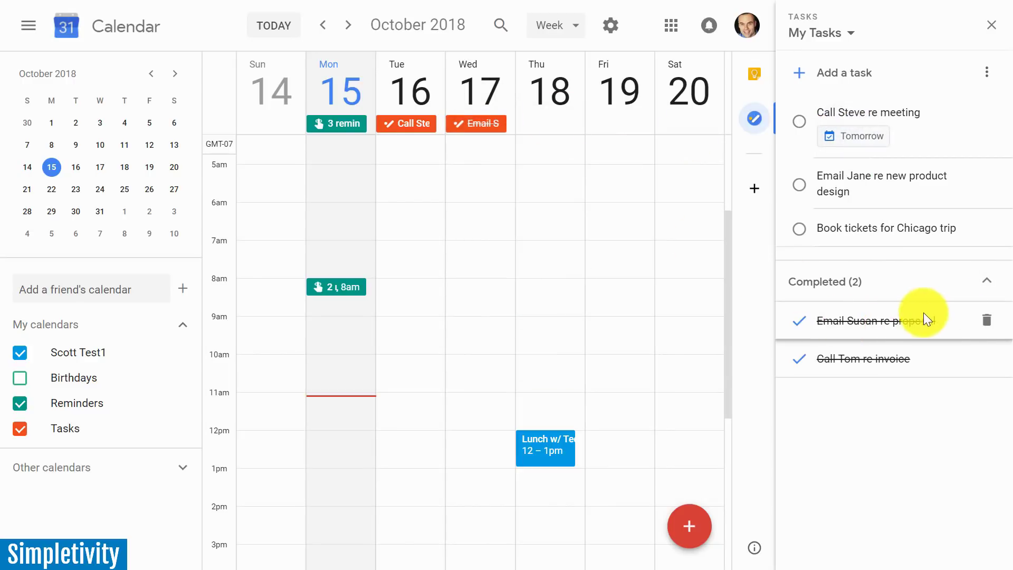
pyautogui.click(986, 281)
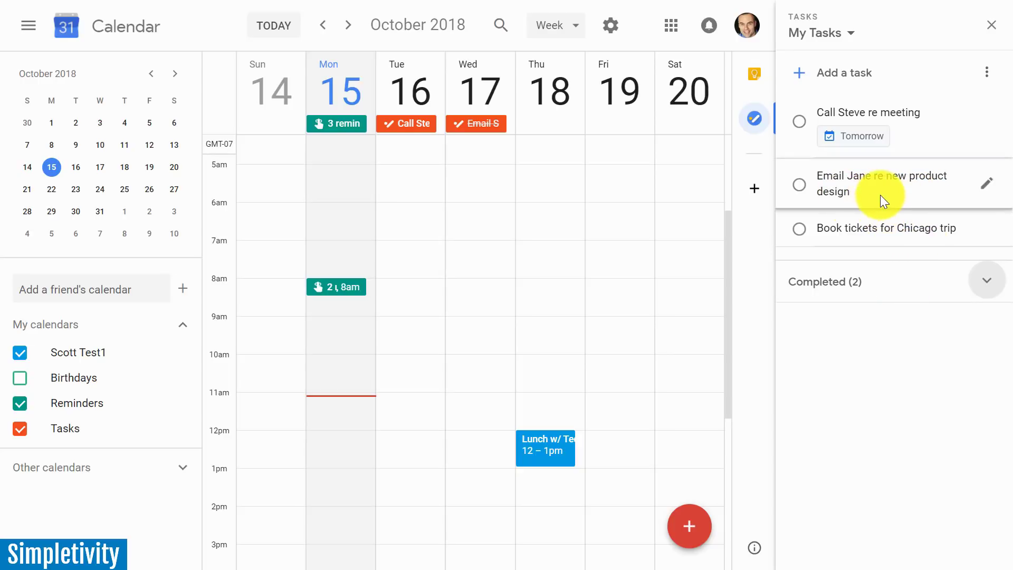
# - Close the Tasks side panel to show the full-width October 14–20 week
pyautogui.click(992, 25)
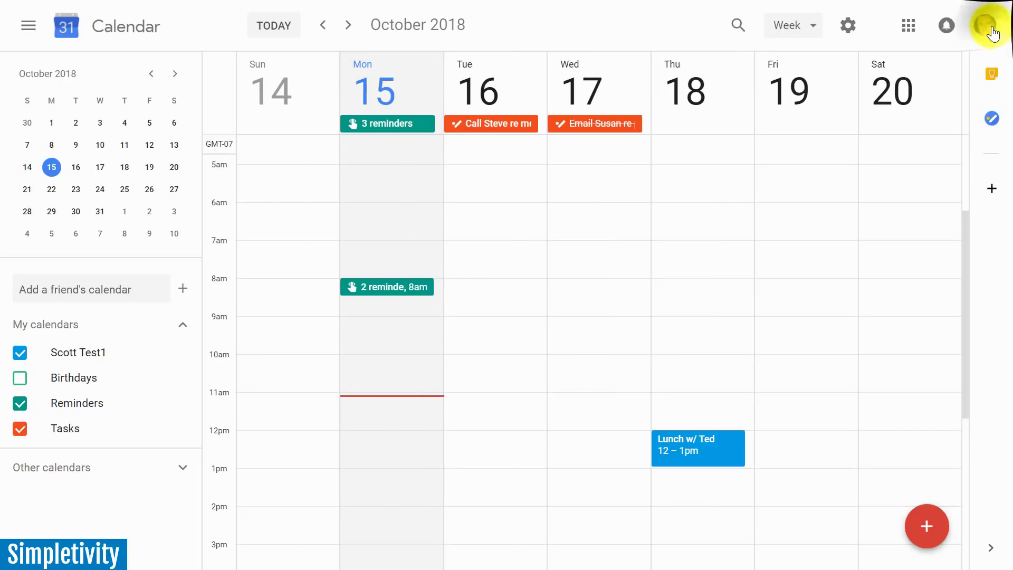